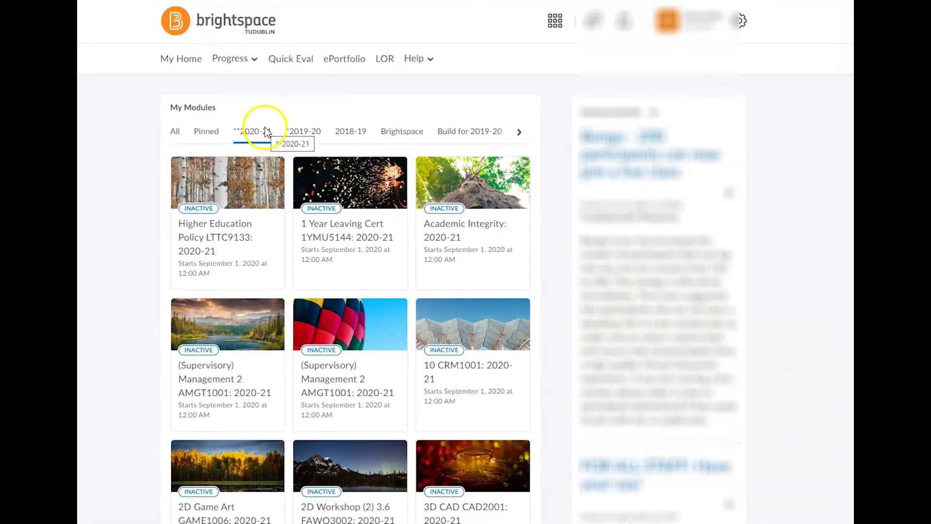
From All Courses, open the 2019-20 Higher Education Policy module's admin page and copy code LTTC913319072TU051-1920.
scroll(349, 218, down, 8)
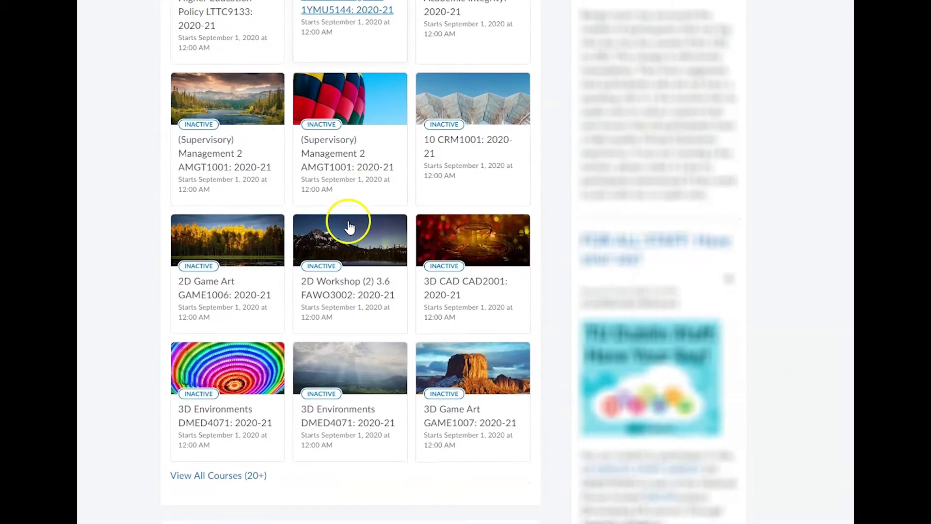
click(255, 306)
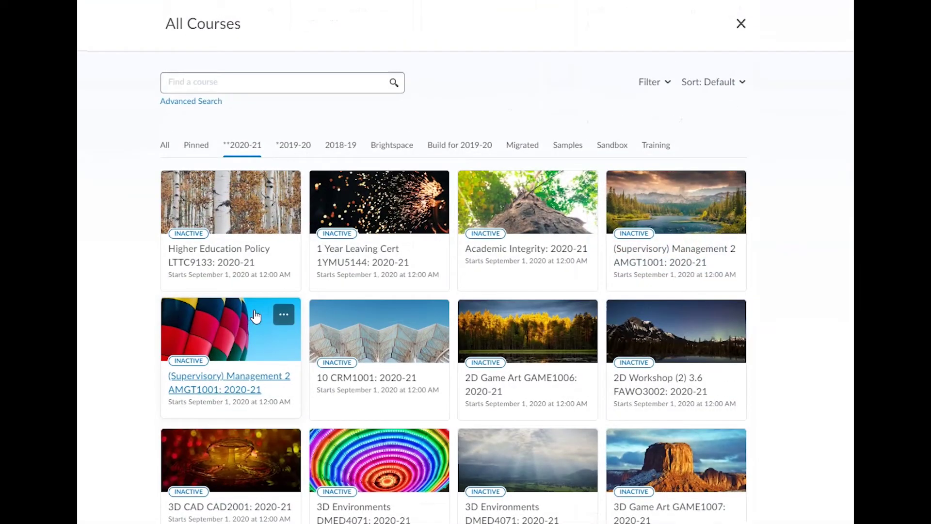
click(301, 77)
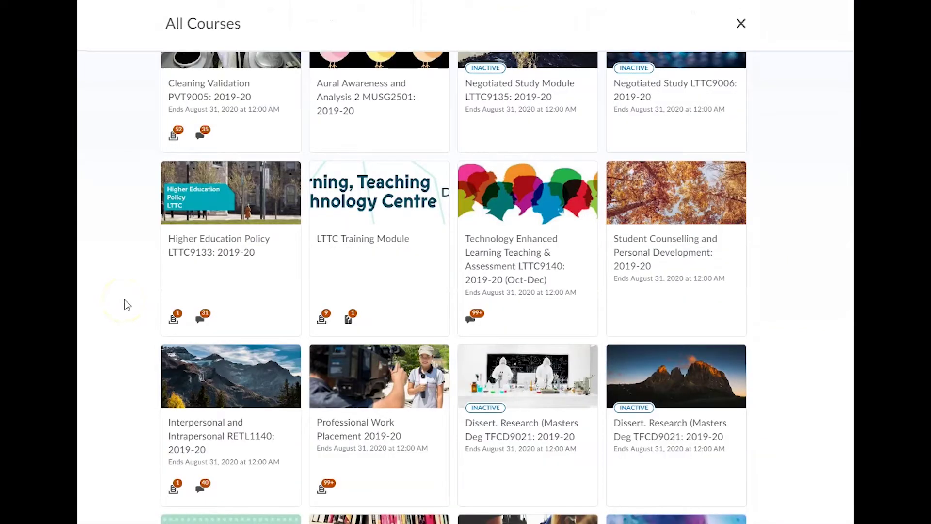
click(217, 223)
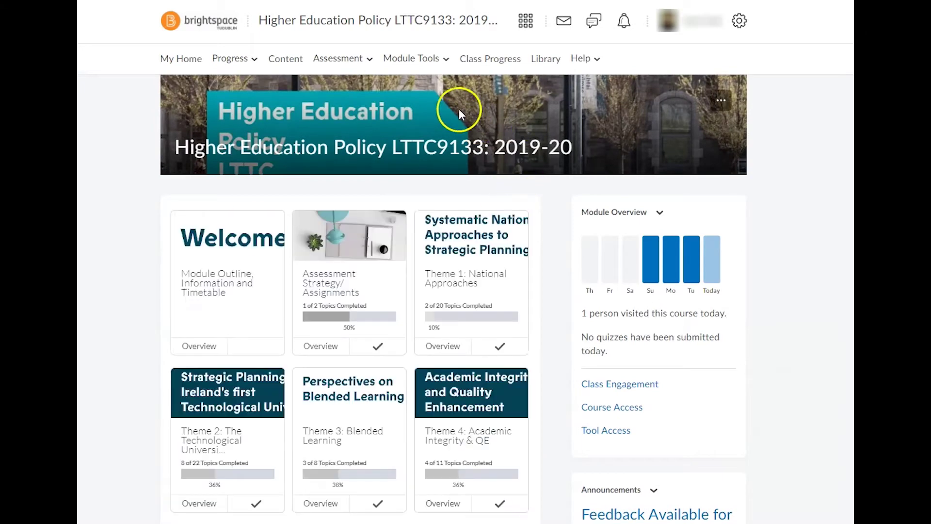
click(434, 60)
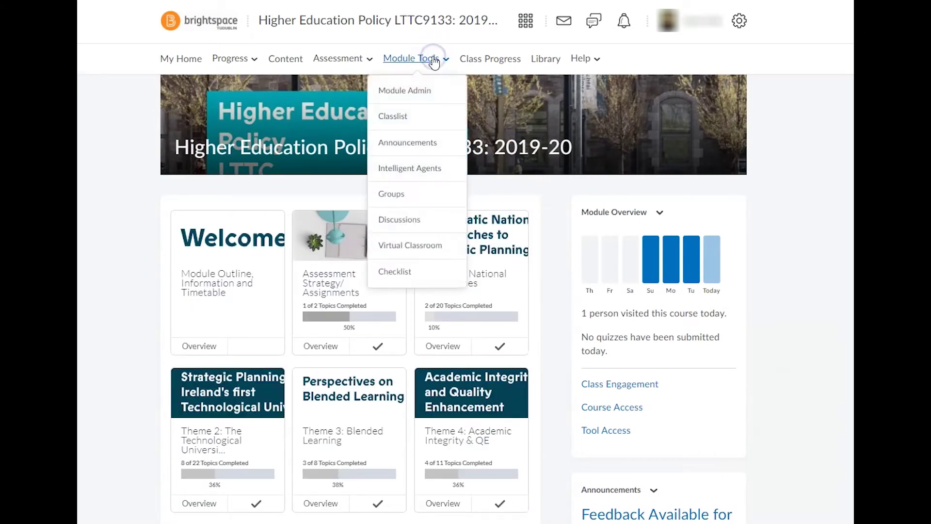
click(407, 90)
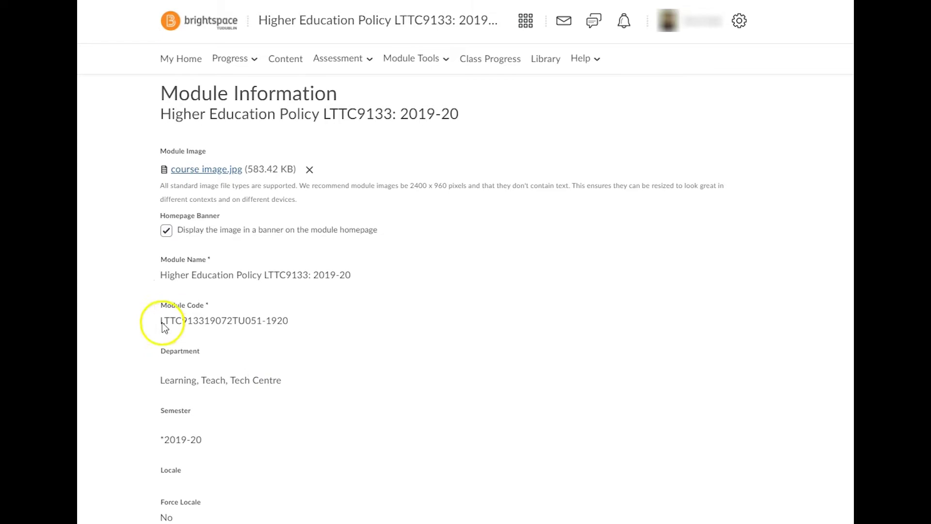
drag(163, 325, 277, 322)
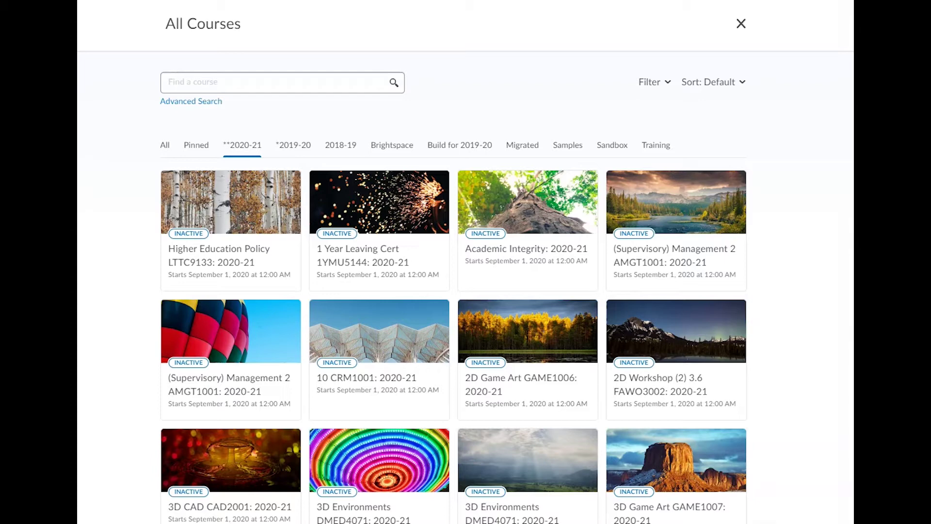
Open the 2020-21 Higher Education Policy module from the course list and bring up its Content area.
scroll(120, 305, down, 10)
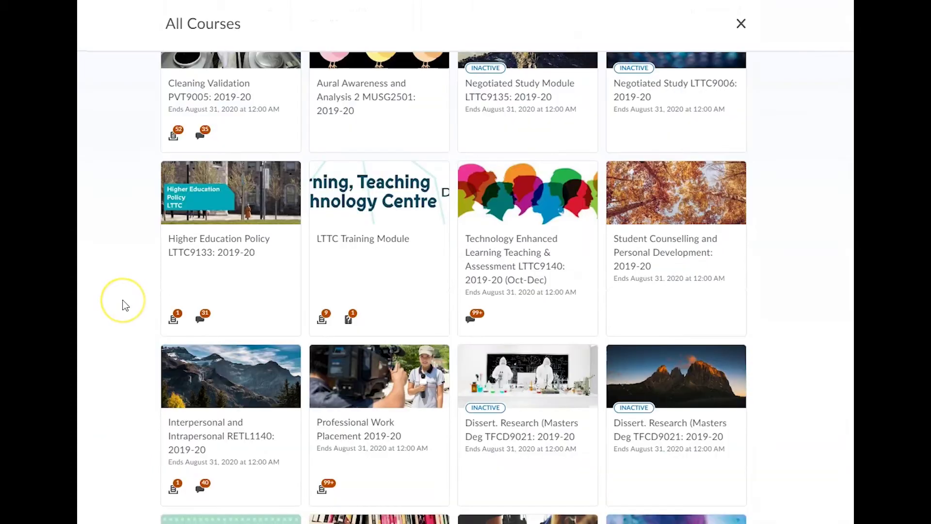
click(218, 237)
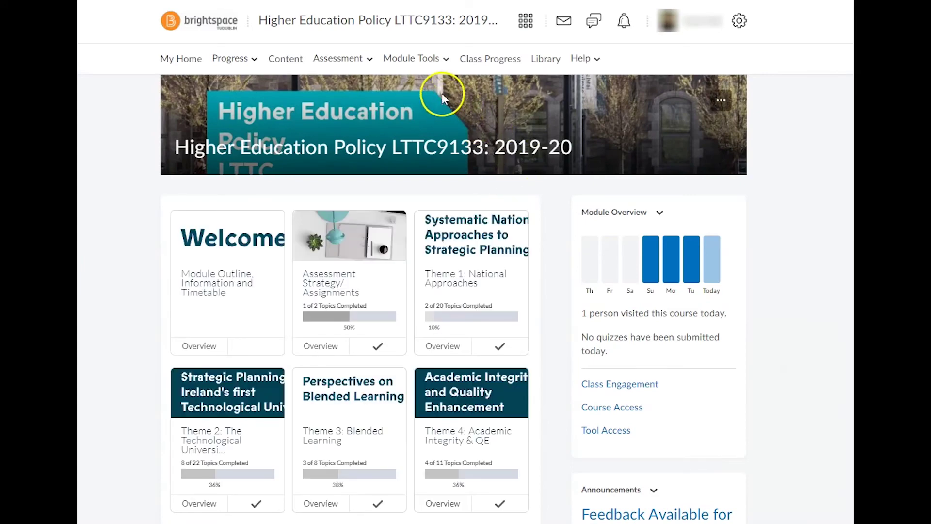
click(434, 62)
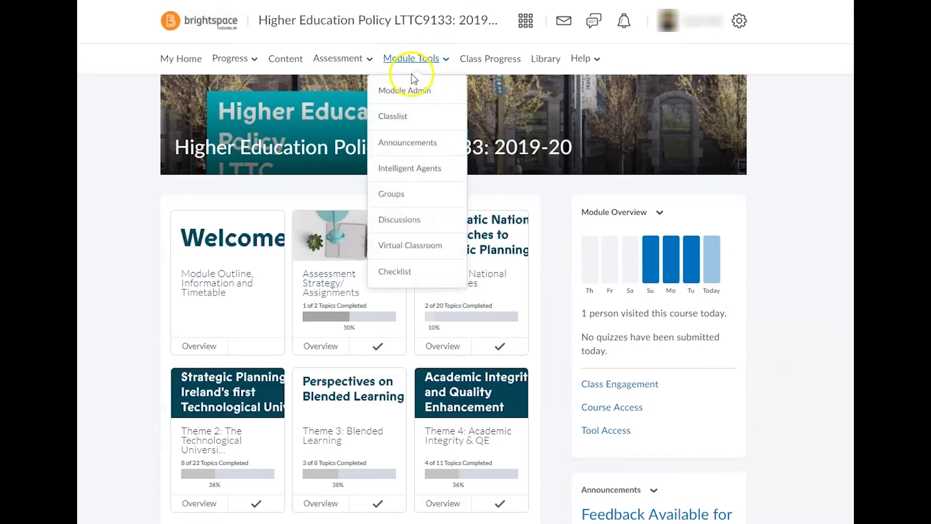
click(407, 91)
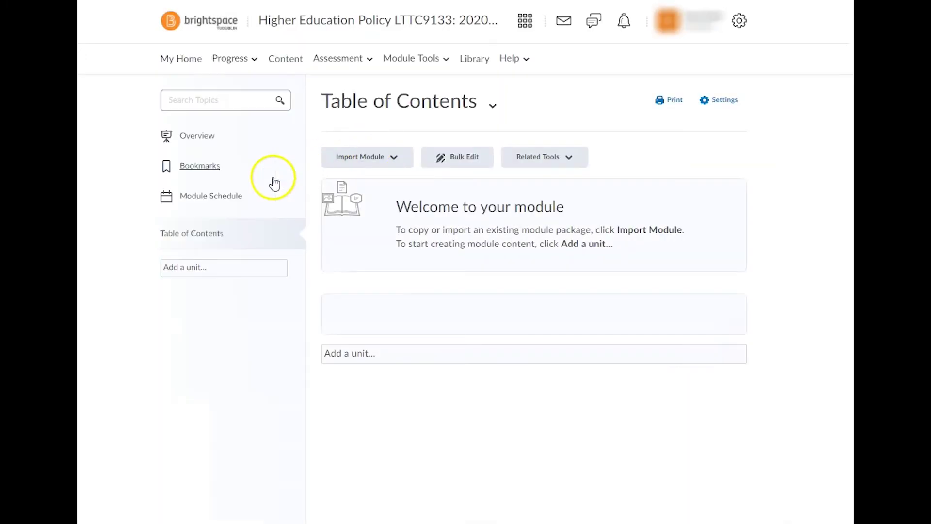
Show the 2020-21 module's table of contents and bring up the Import Module options.
click(207, 240)
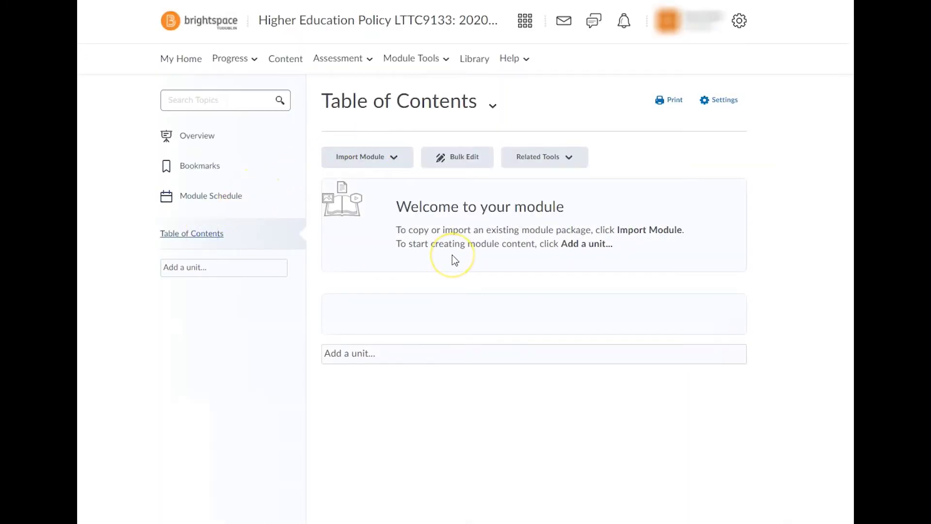
click(377, 159)
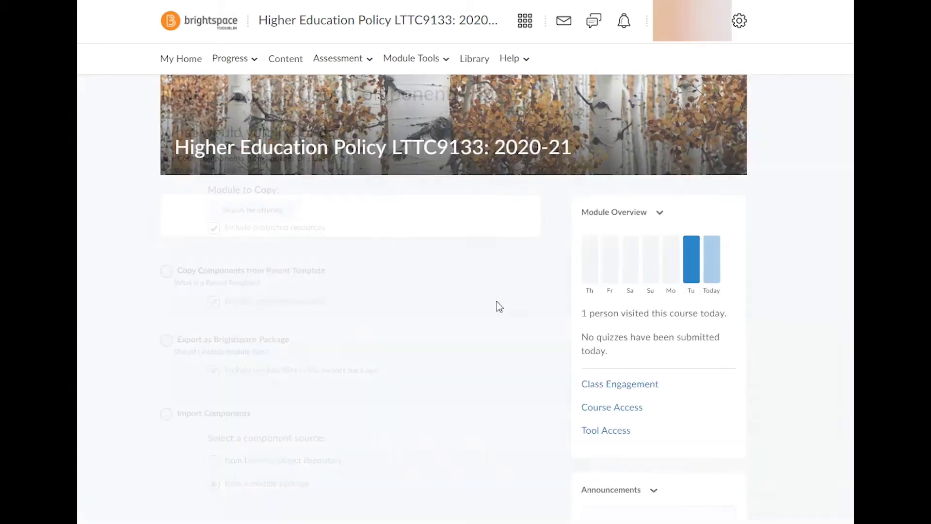
Go through Module Tools > Module Admin to Import / Export / Copy Components.
click(406, 70)
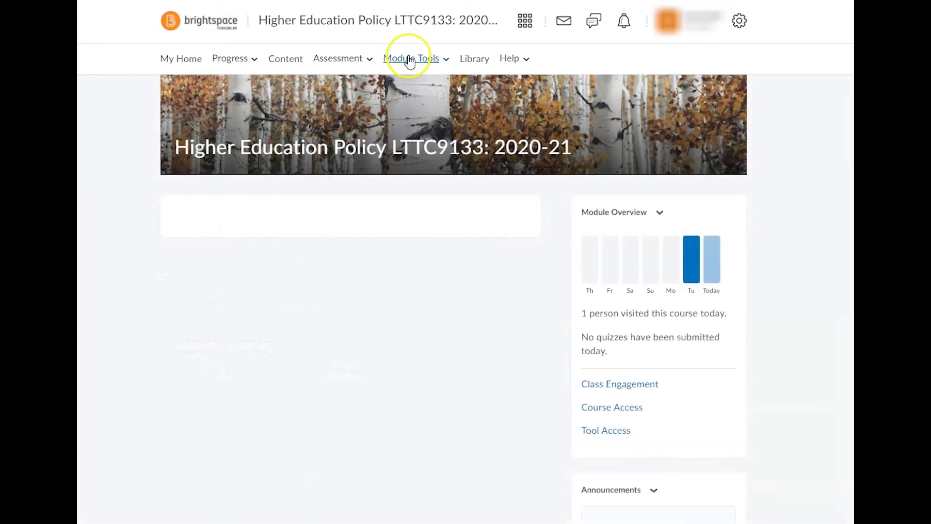
click(409, 59)
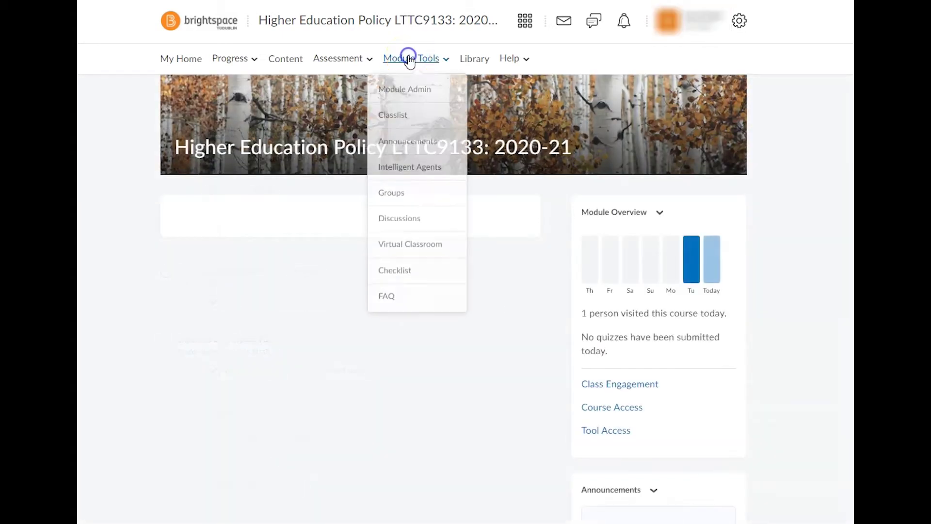
click(409, 96)
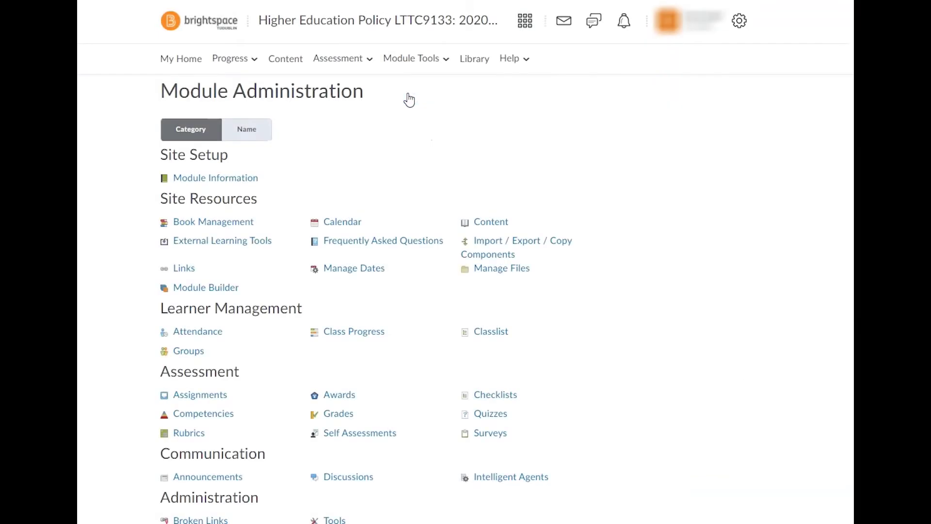
click(476, 241)
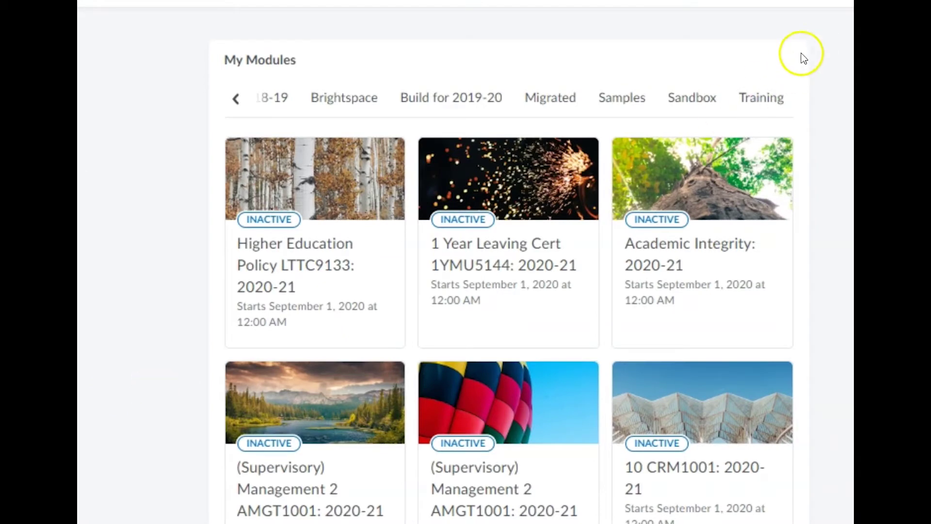
Bring up the Select Module search window to find the offering to copy from.
click(676, 105)
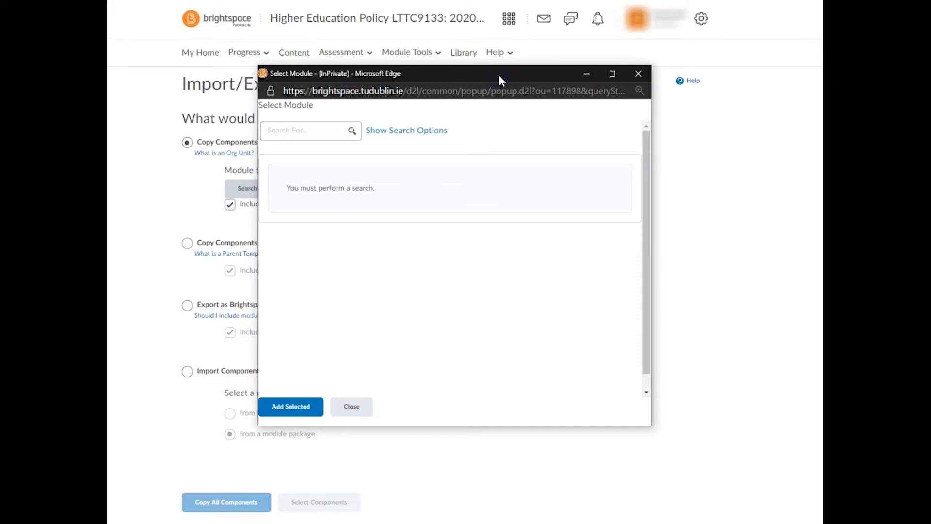
Search for pasted code LTTC913319072TU051-1920 and add Higher Education Policy LTTC9133: 2019-20 as the source.
click(271, 135)
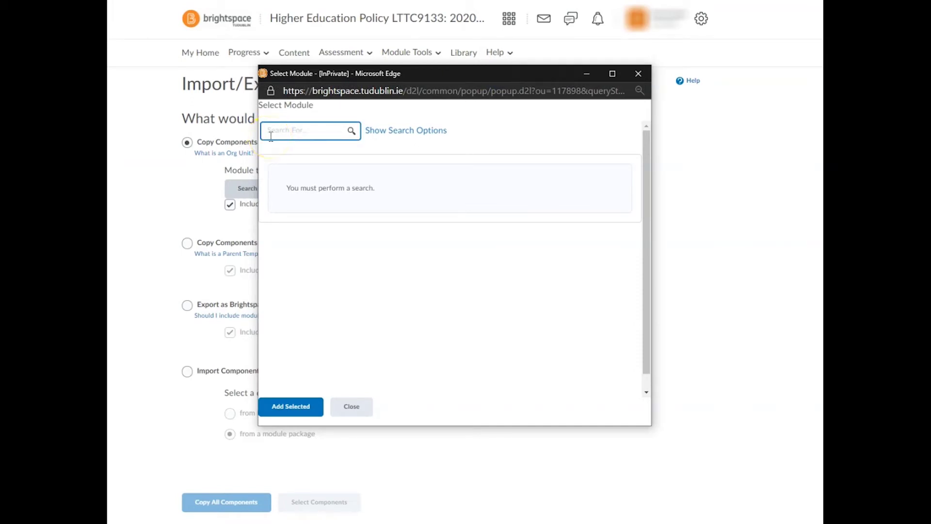
click(317, 129)
click(318, 143)
key(ctrl+v)
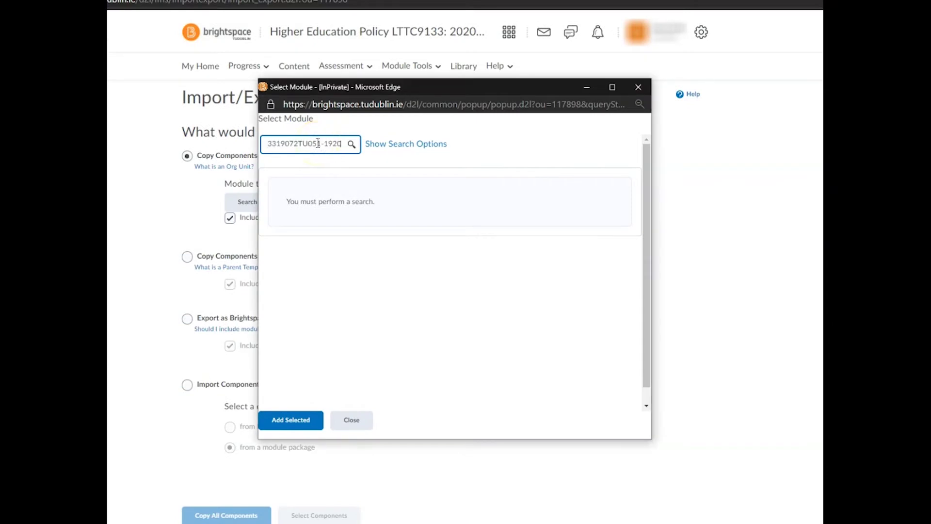
click(362, 144)
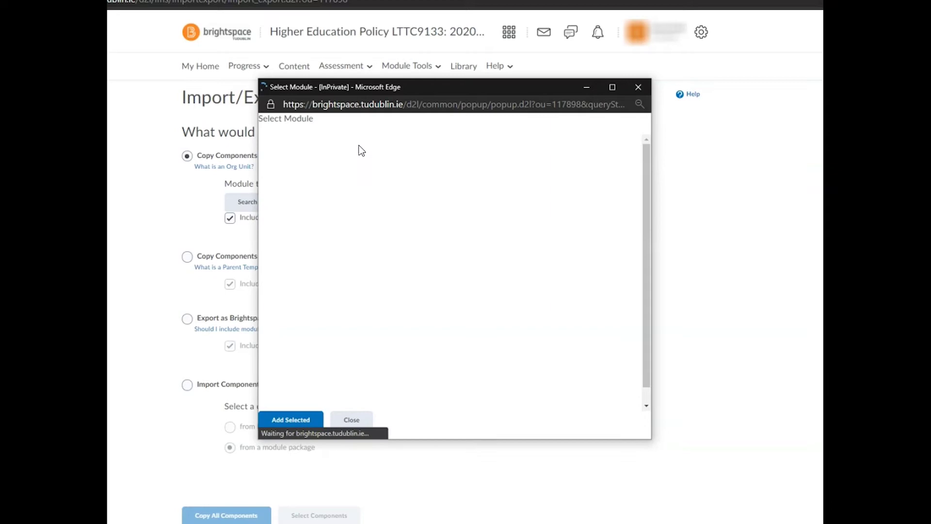
click(439, 306)
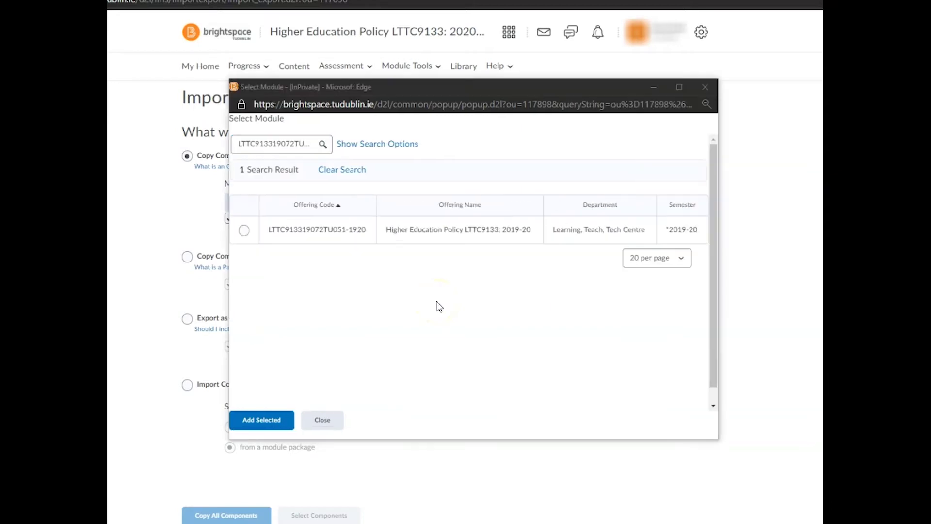
click(250, 232)
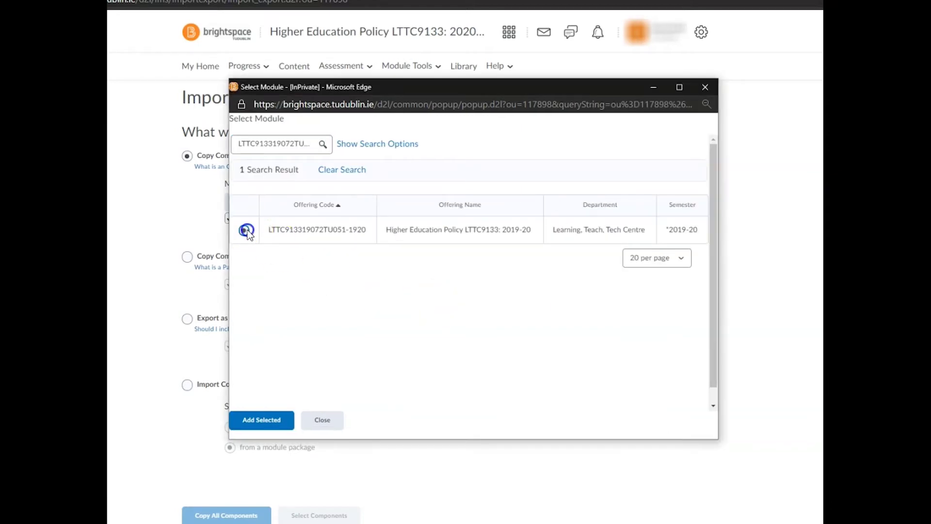
click(336, 379)
click(264, 420)
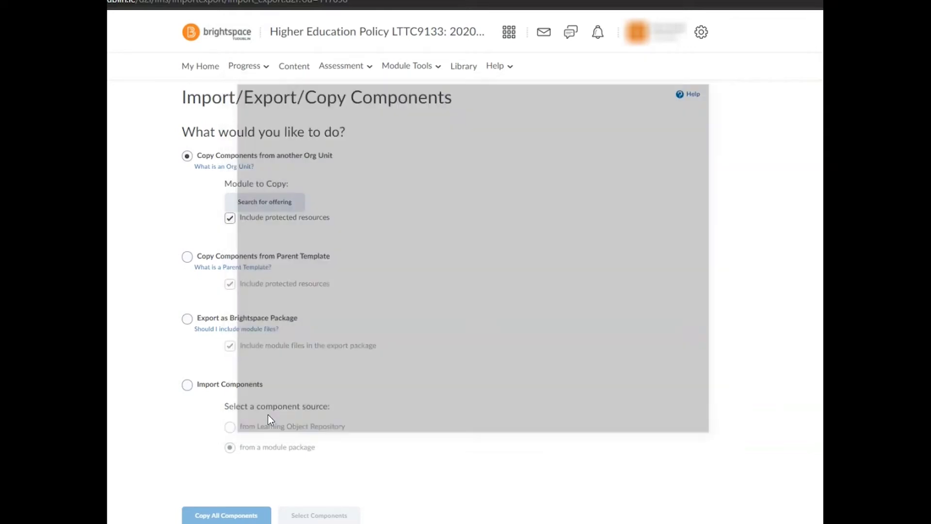
click(346, 487)
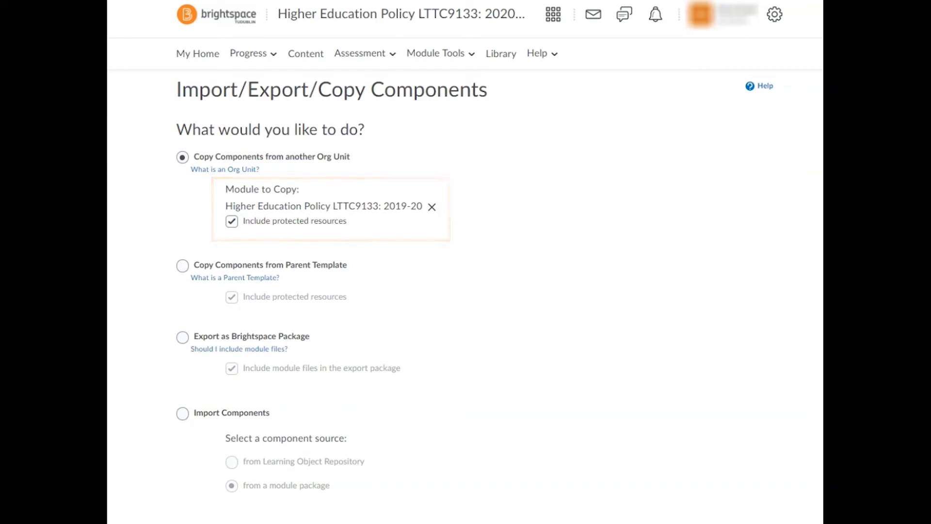
Copy all components from LTTC9133: 2019-20 and wait for the history to show it completed.
click(431, 208)
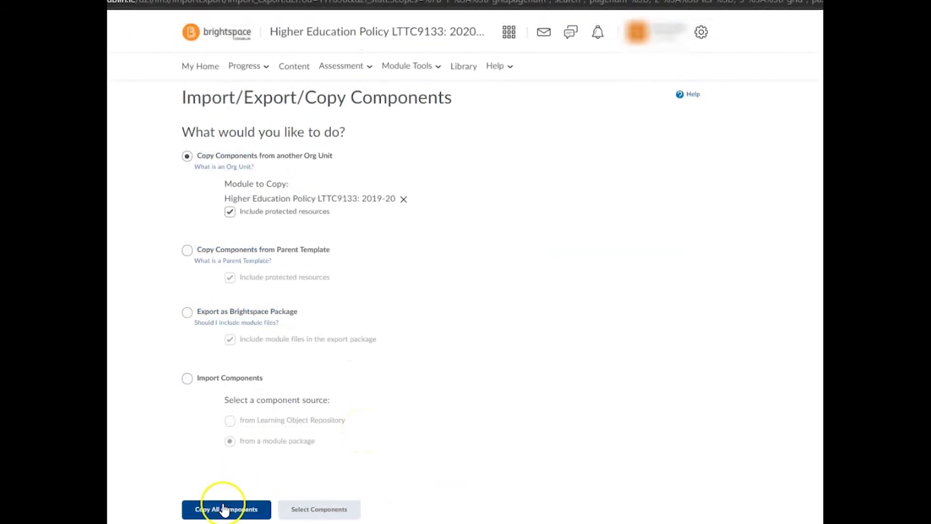
click(224, 509)
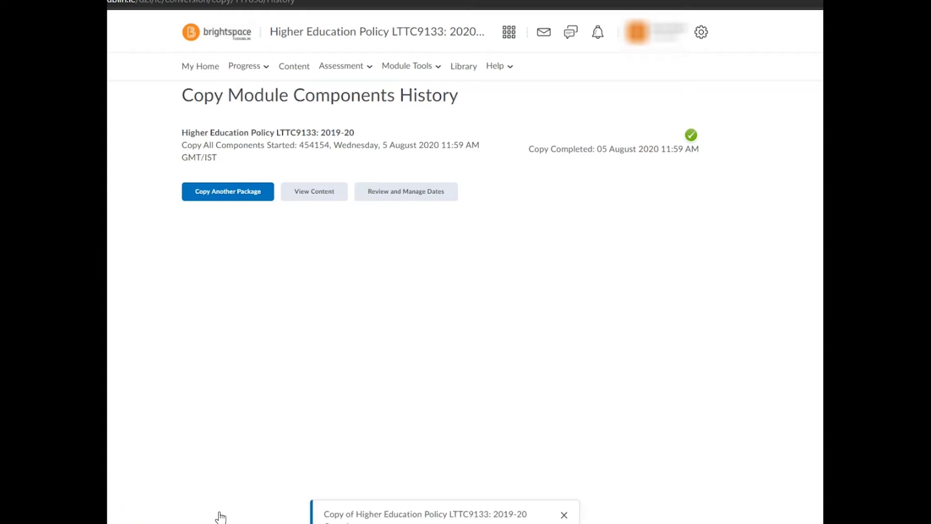
Dismiss the copy notification and return to the Import/Export/Copy Components page.
click(128, 507)
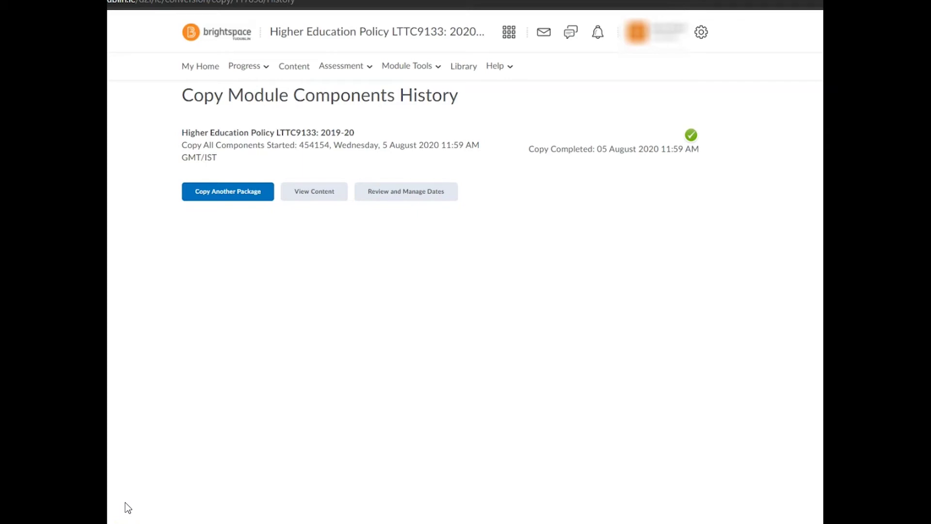
click(234, 319)
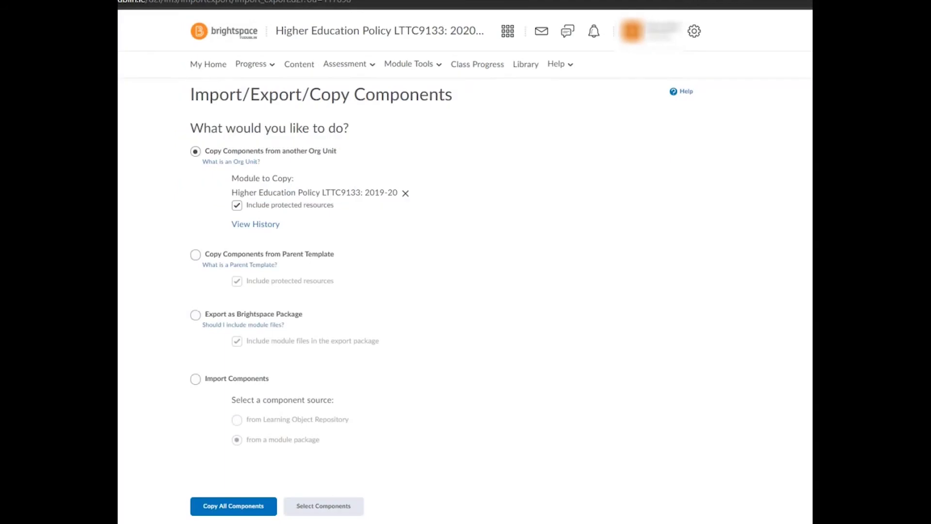
Choose Select Components, confirm copying again, and tick Content and Assignments with all items.
click(305, 507)
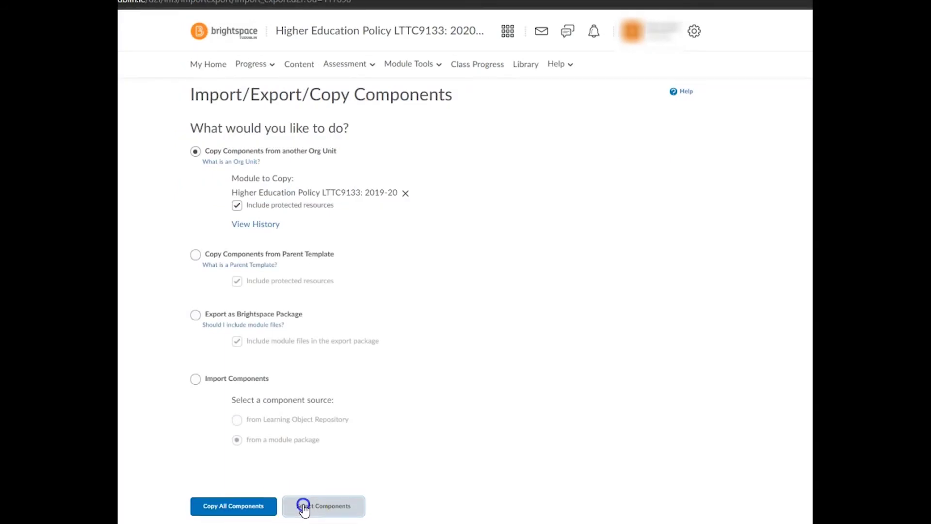
click(380, 145)
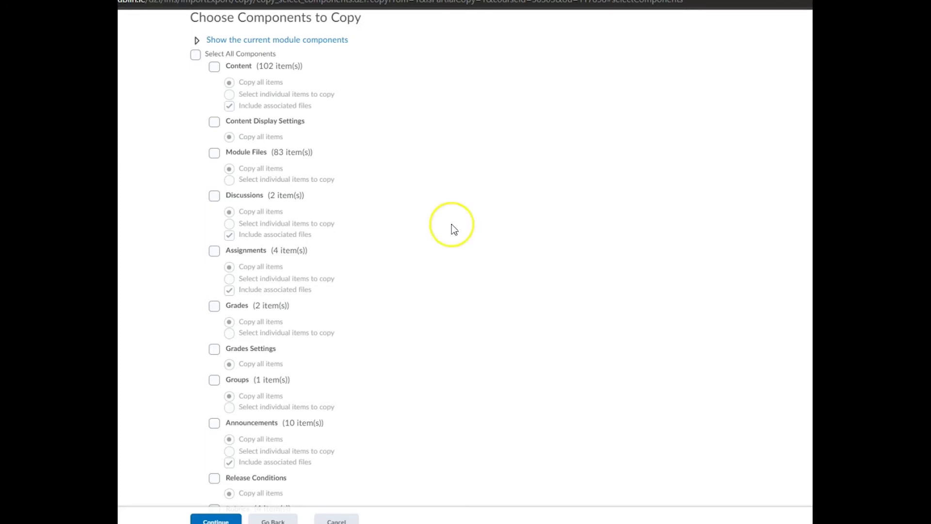
scroll(452, 224, down, 1)
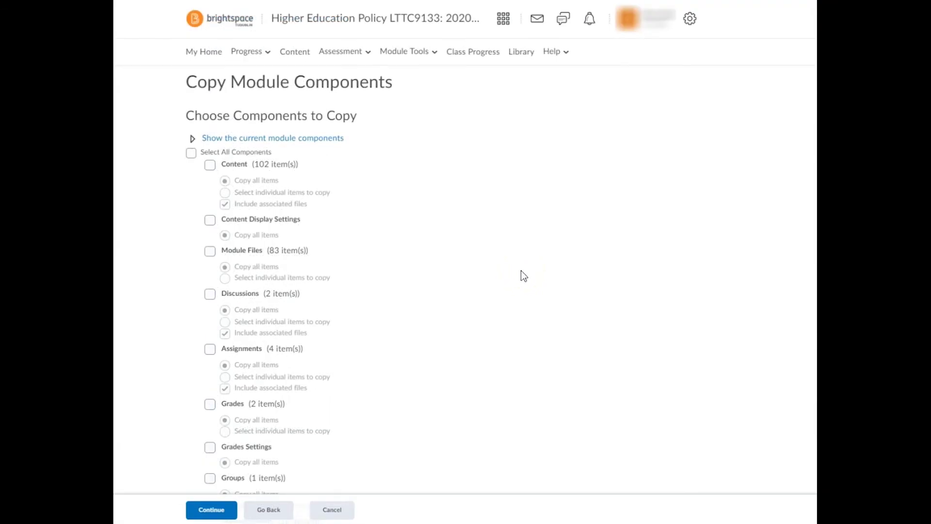
click(210, 168)
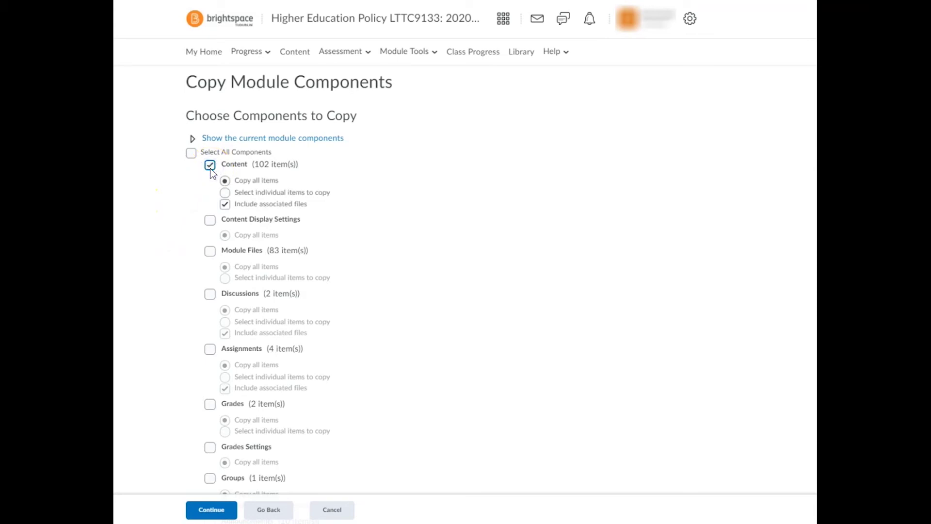
click(210, 348)
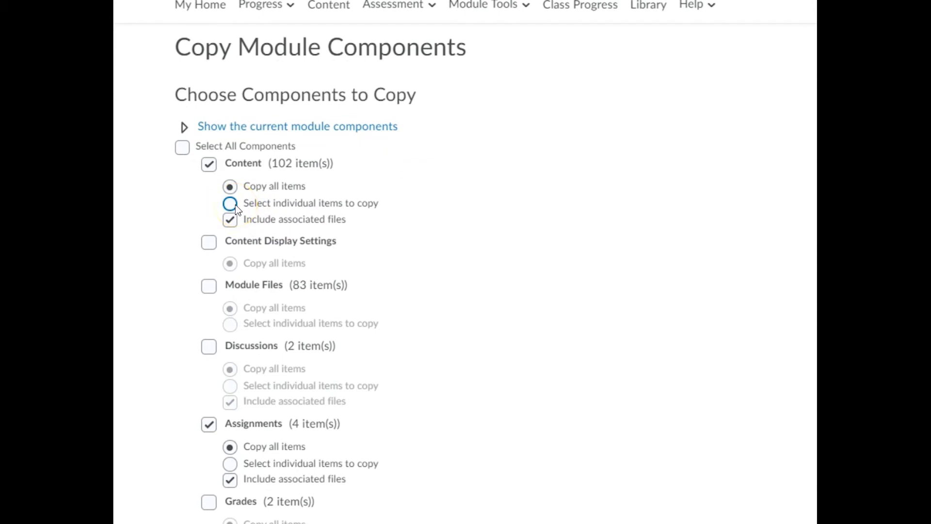
click(231, 204)
click(229, 188)
click(222, 191)
click(453, 483)
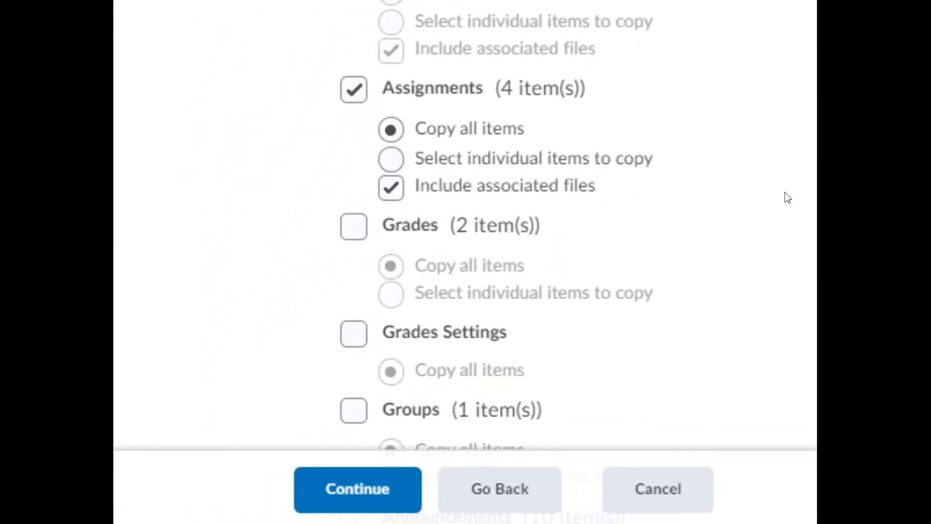
click(354, 489)
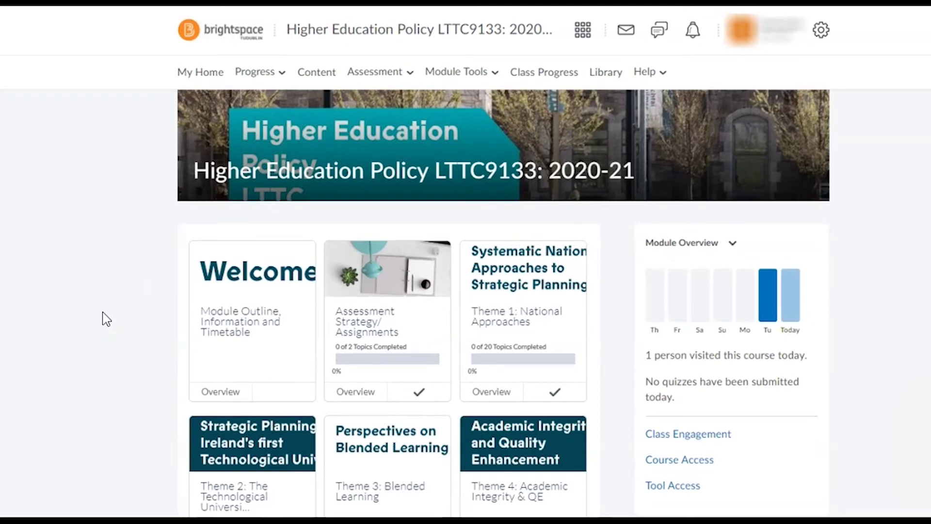
click(471, 72)
click(470, 105)
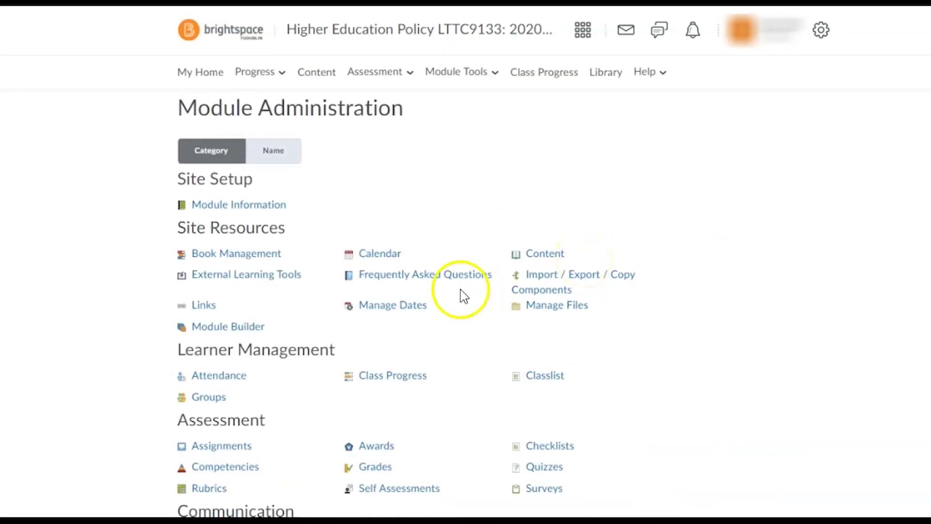
click(421, 289)
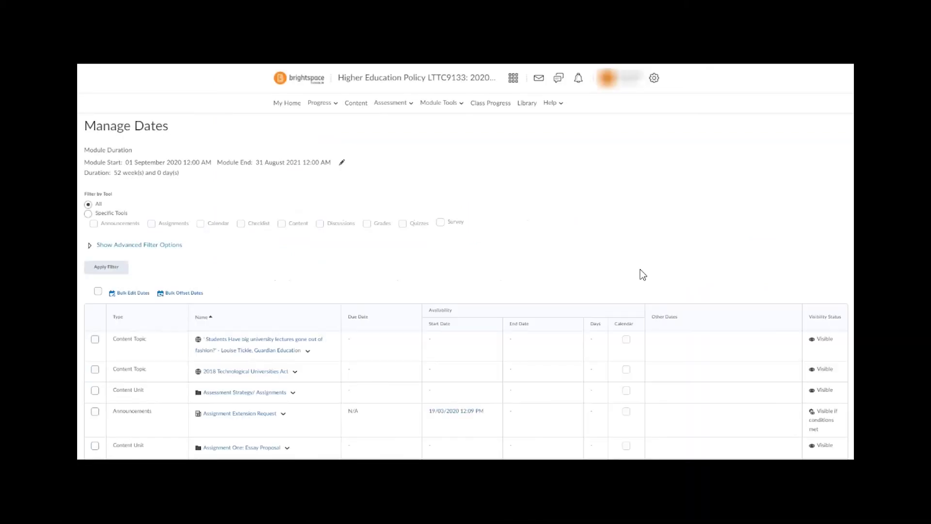
scroll(642, 274, down, 15)
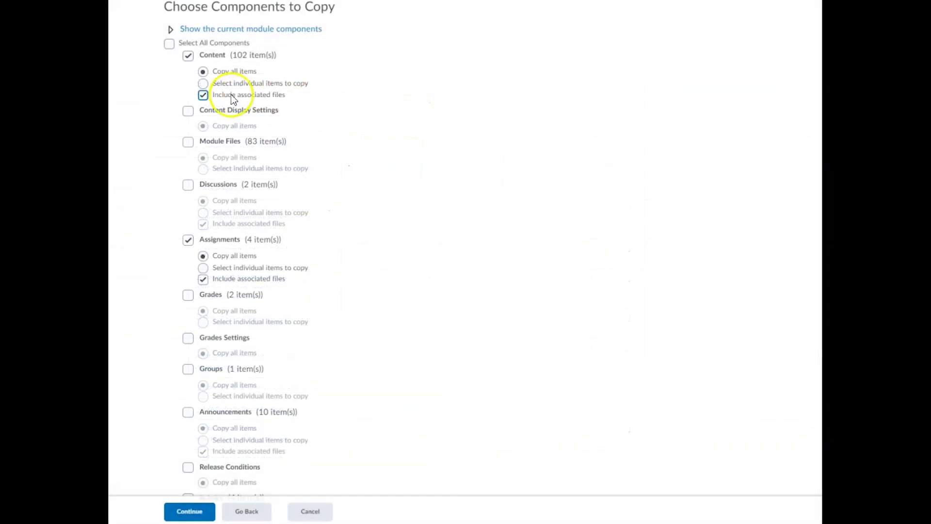
Switch Content to individual items and tick Assignment One, Assignment Two and Theme 1: National Approaches.
click(204, 83)
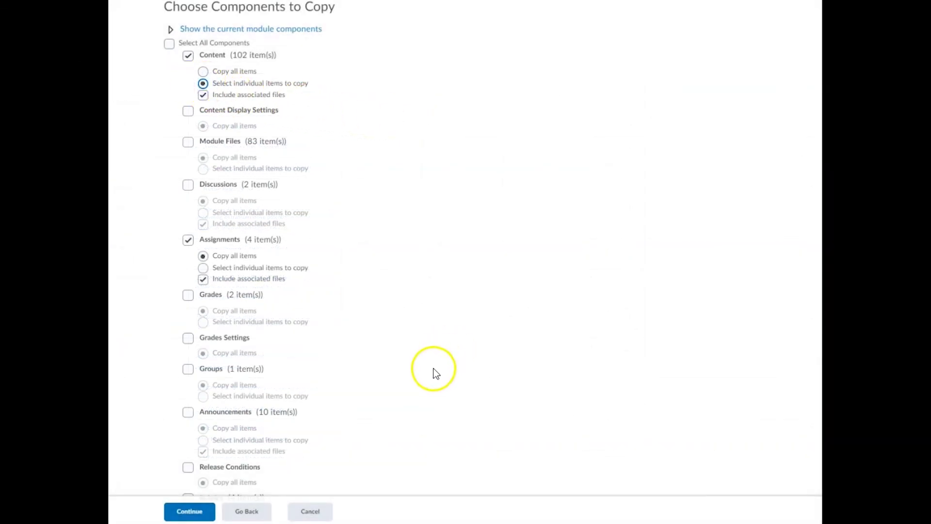
click(188, 510)
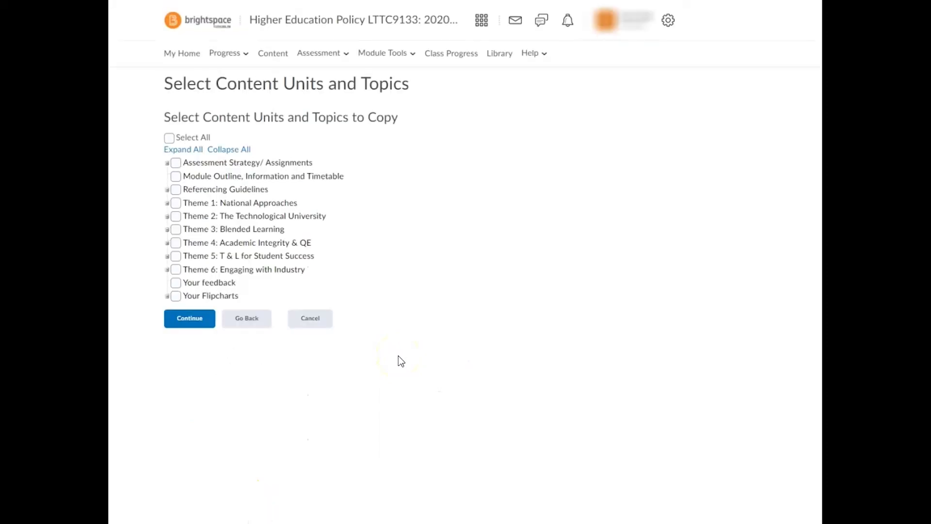
click(167, 162)
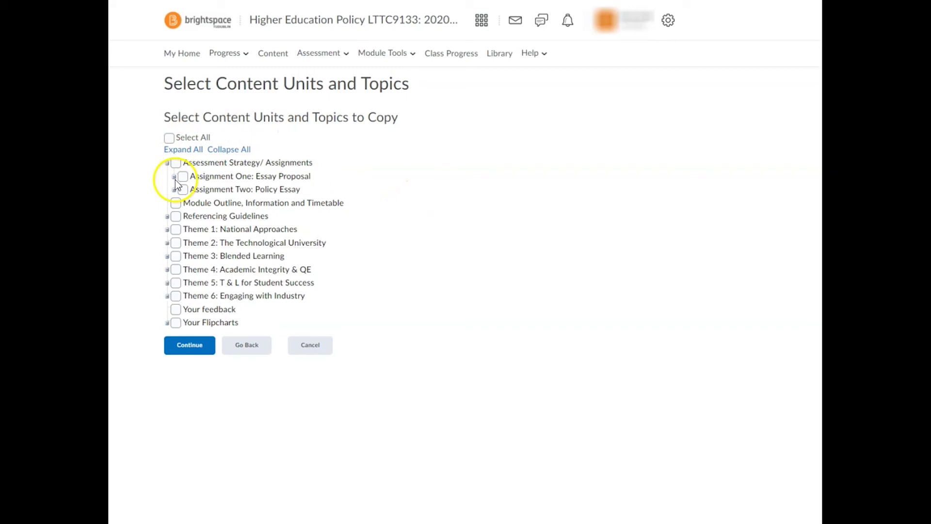
click(174, 177)
click(183, 176)
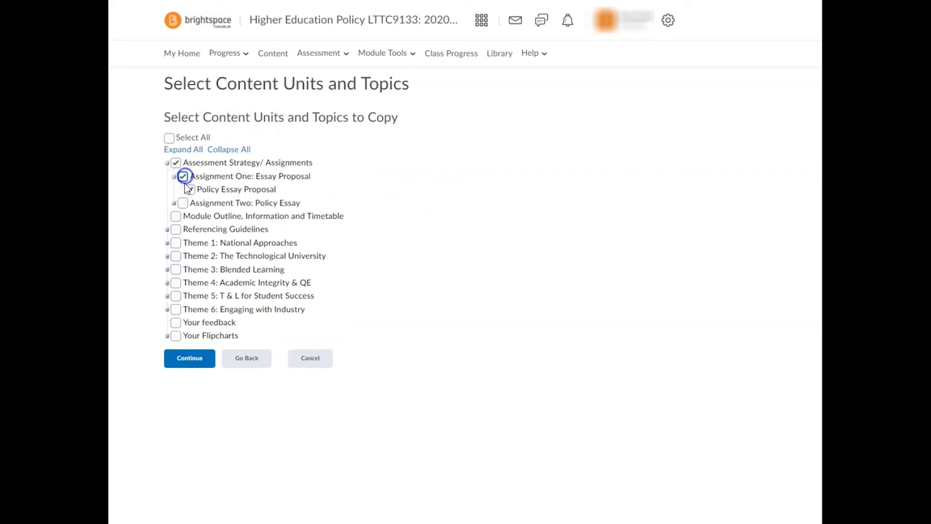
click(183, 203)
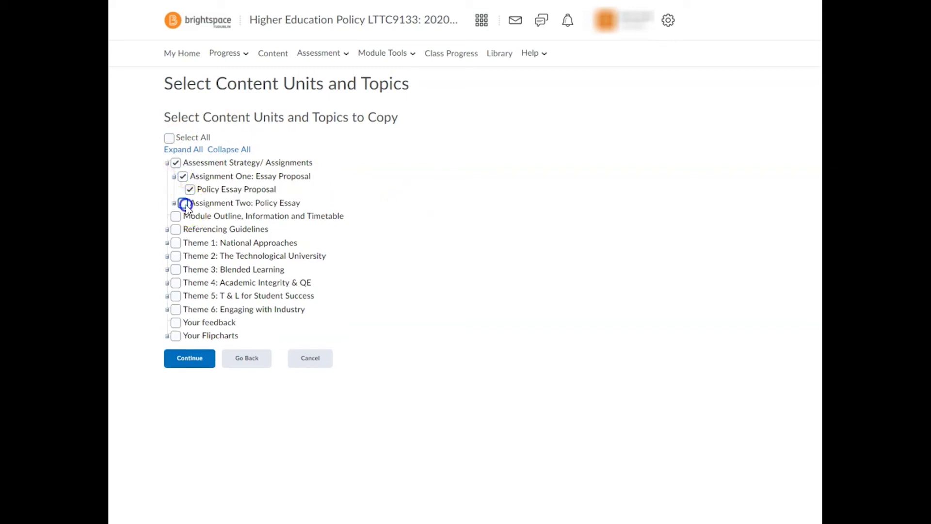
click(175, 245)
click(167, 256)
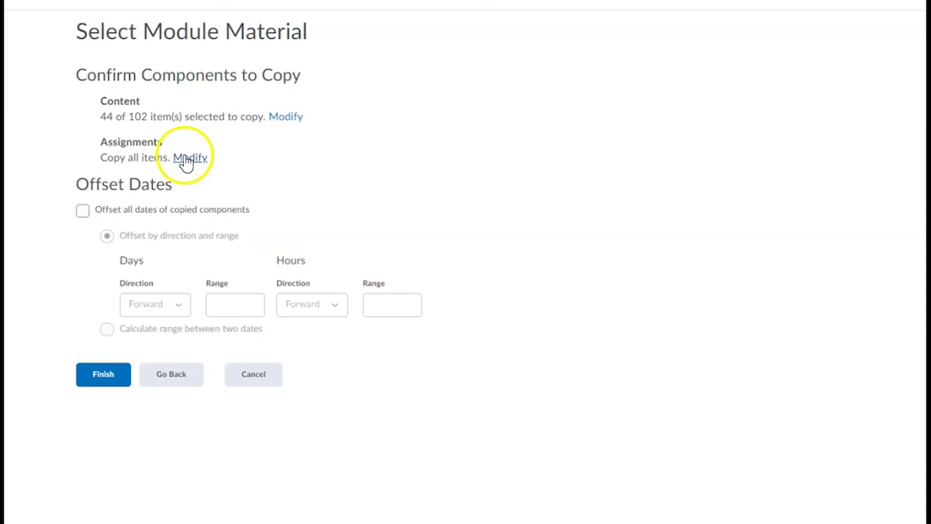
Confirm the 44 of 102 Content items and all Assignments items, then start the selective copy.
click(163, 373)
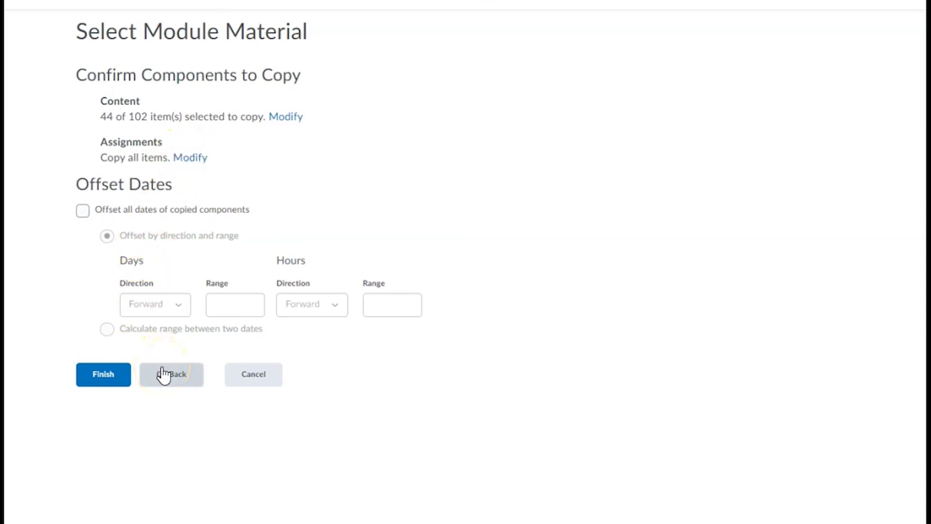
click(105, 376)
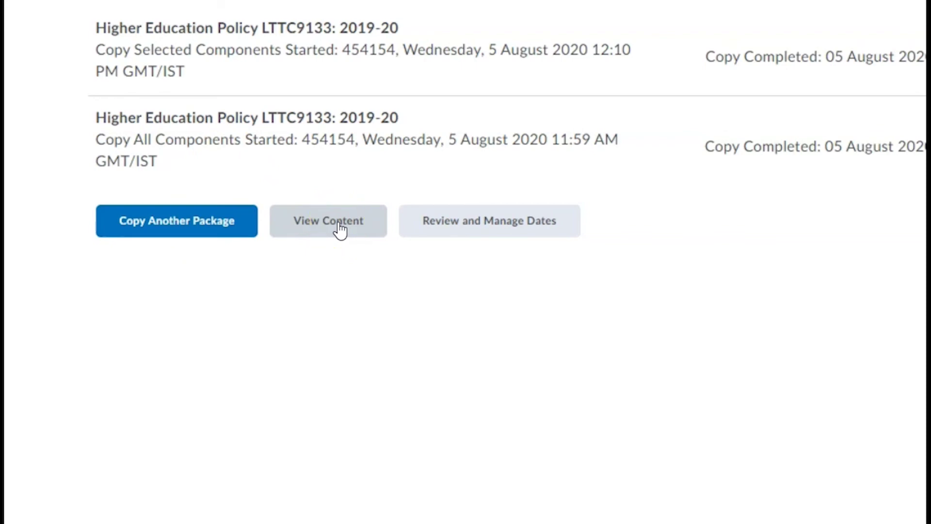
Open the date review for the completed copy from LTTC9133: 2019-20.
click(443, 227)
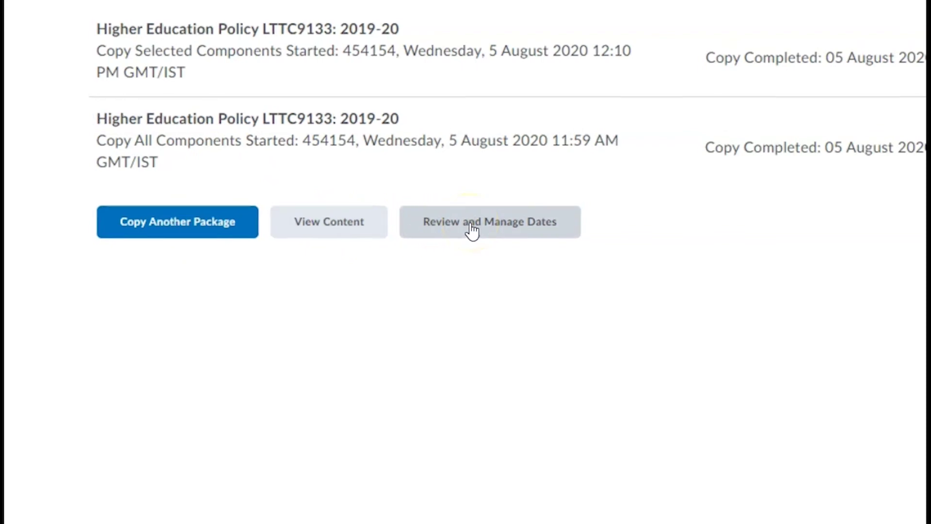